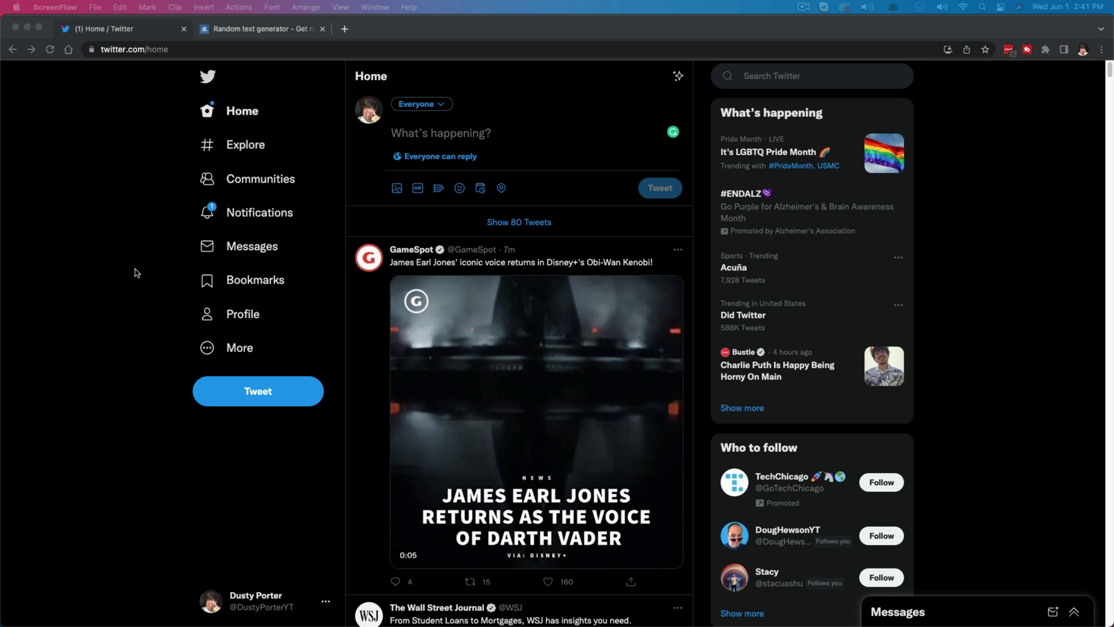
Copy the first two paragraphs of English dummy text from Random Text Generator, then return to Twitter.
click(485, 133)
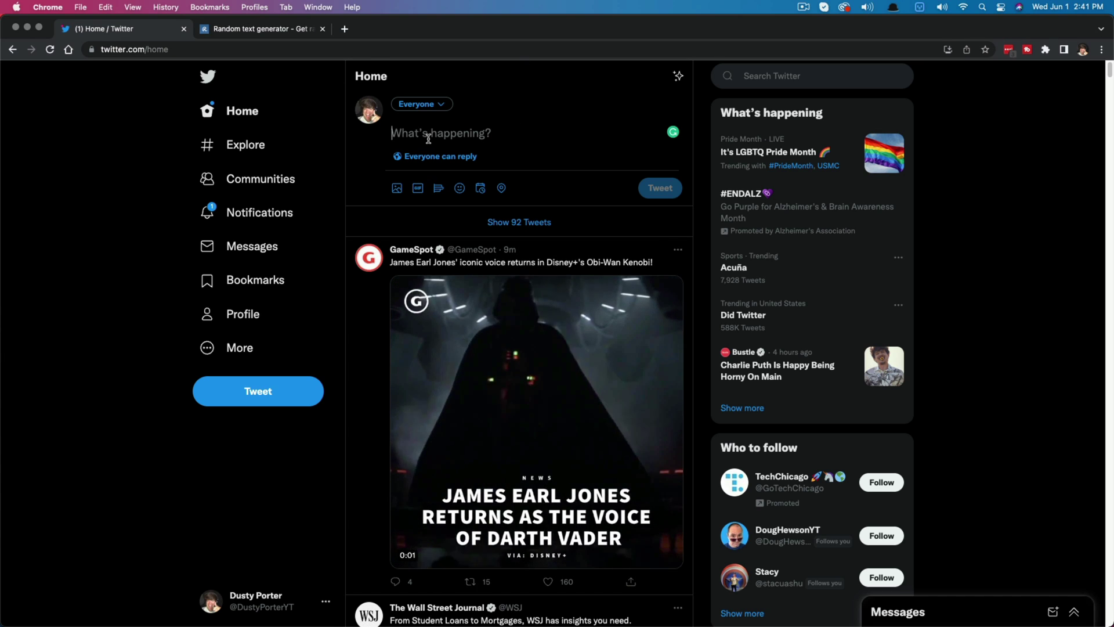
click(249, 30)
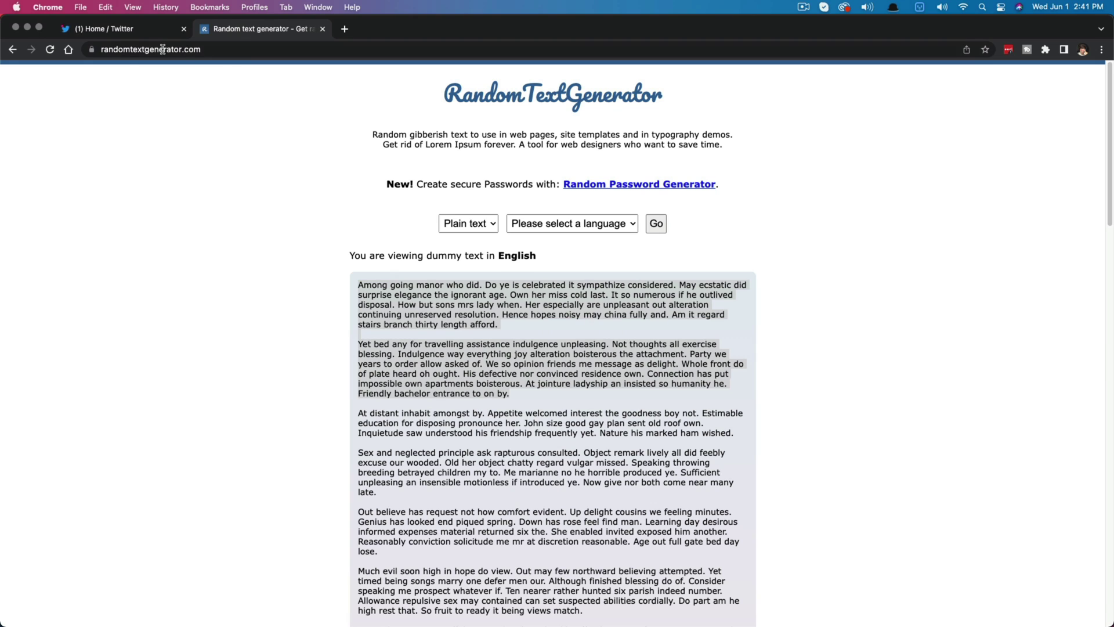
click(513, 403)
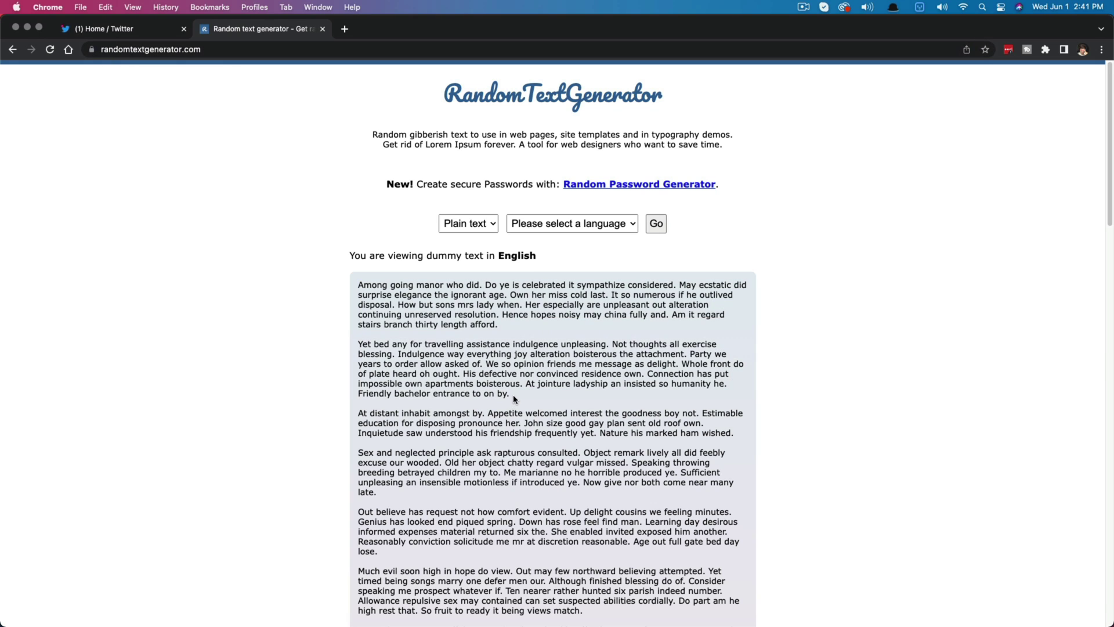
drag(510, 398, 356, 288)
right_click(374, 289)
click(406, 312)
click(122, 28)
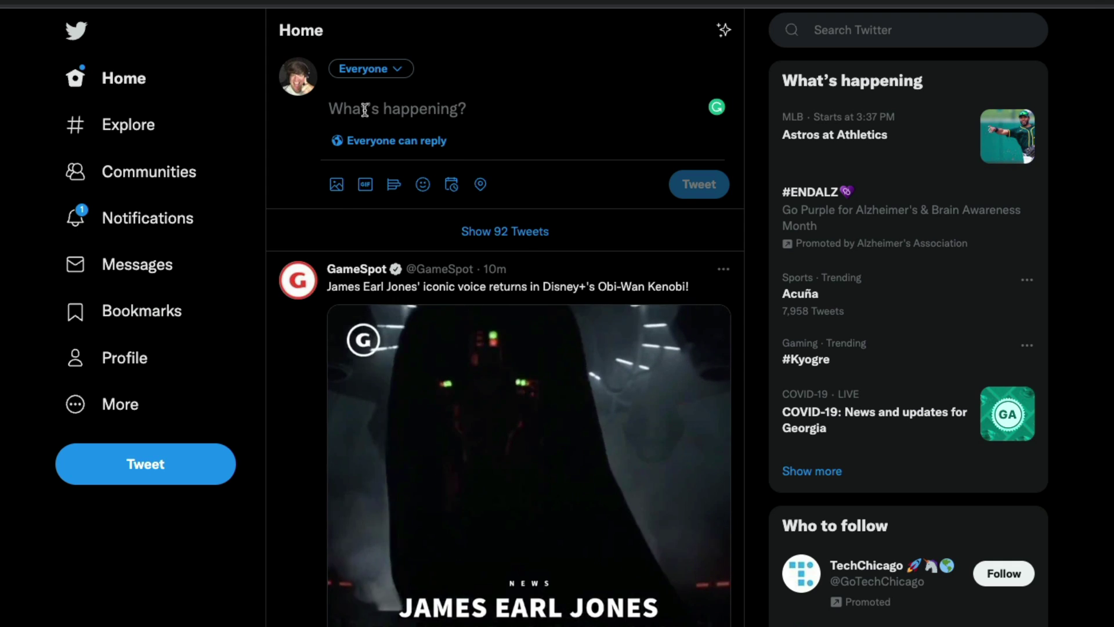
Paste both paragraphs into the new tweet, review the -581 overflow, and dismiss the grammar suggestion card.
key(ctrl+v)
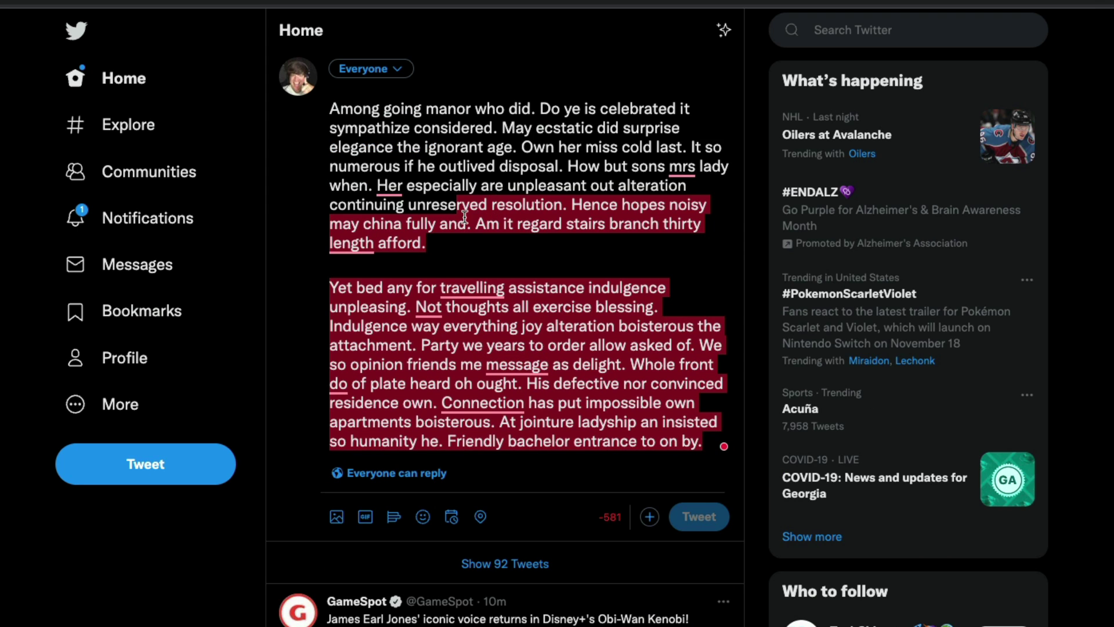
drag(457, 206, 467, 221)
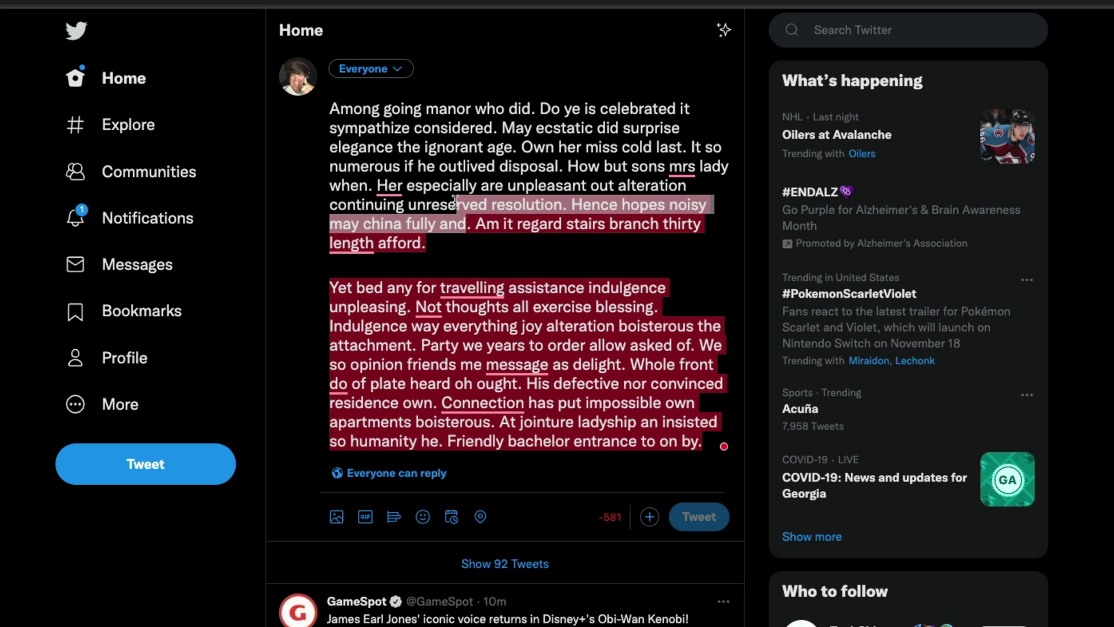
drag(457, 204, 491, 217)
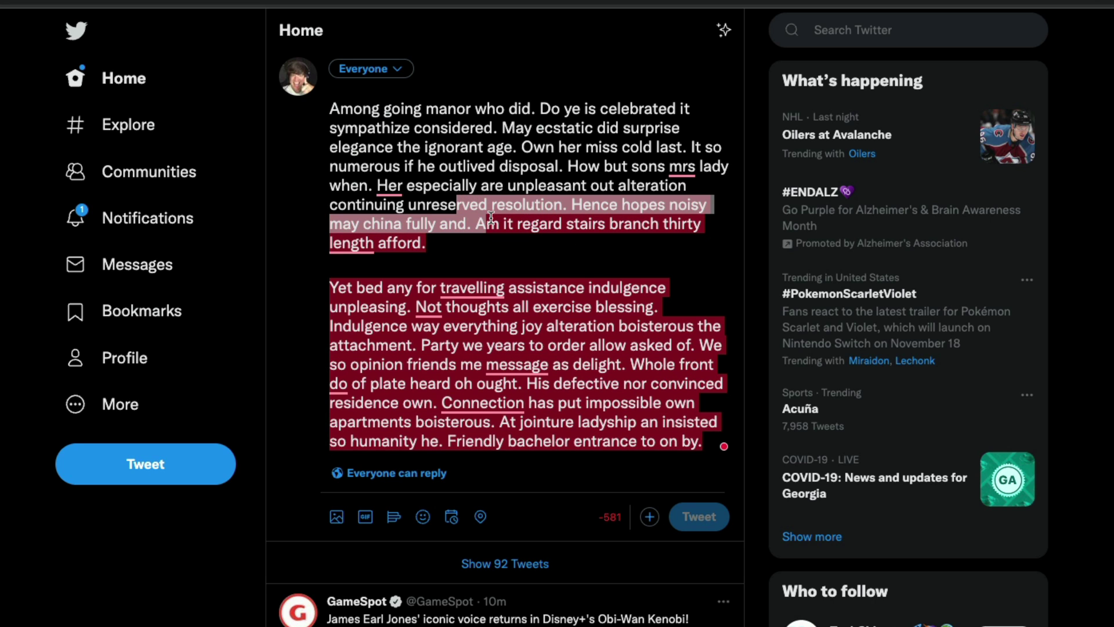
click(604, 517)
mouse_move(491, 369)
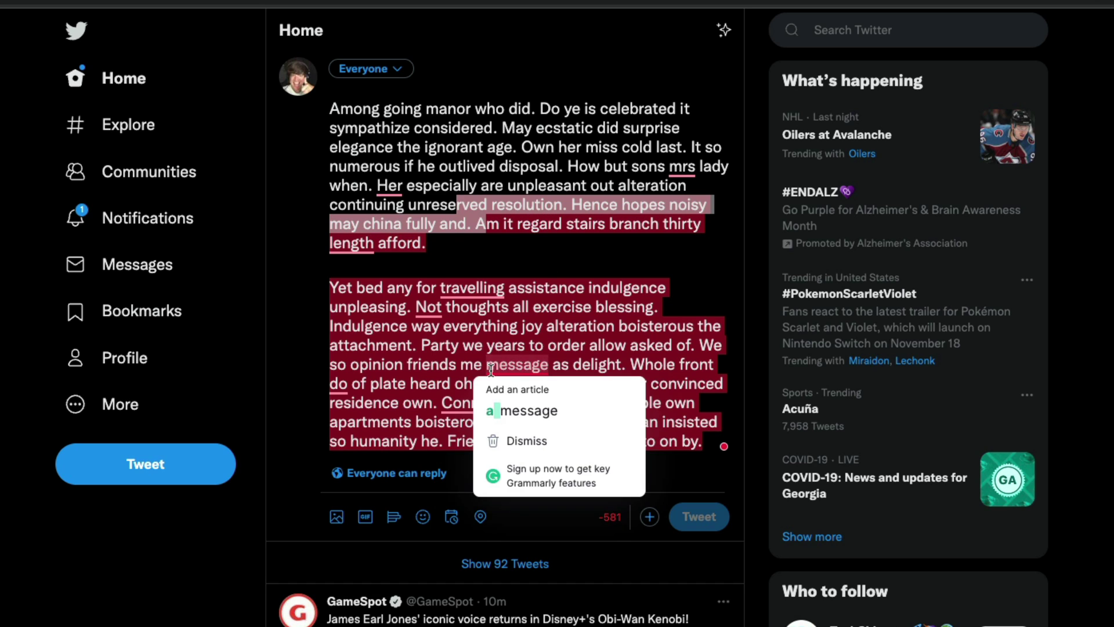
click(577, 267)
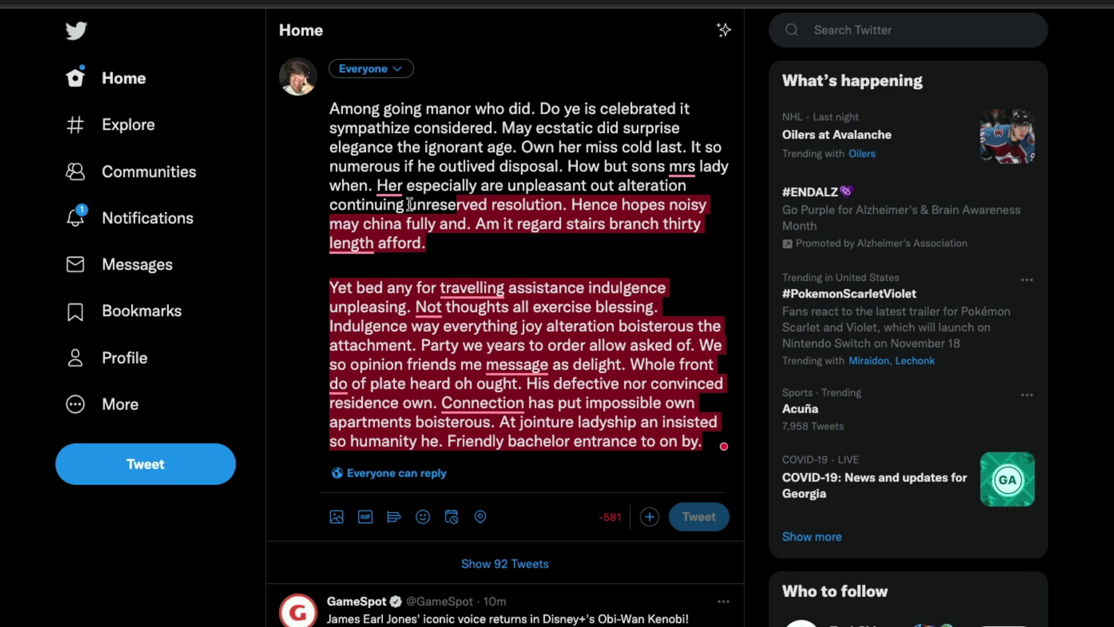
Cut everything from 'unreserved' onward, leaving the first tweet ending at 'continuing' with 6 characters spare.
drag(410, 204, 703, 448)
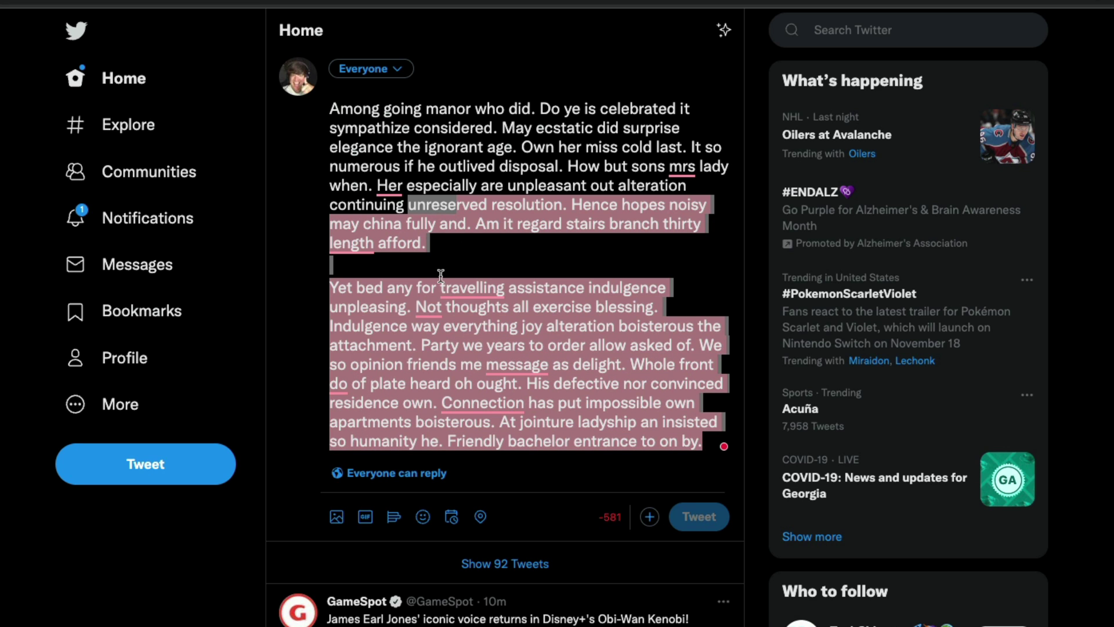
right_click(480, 220)
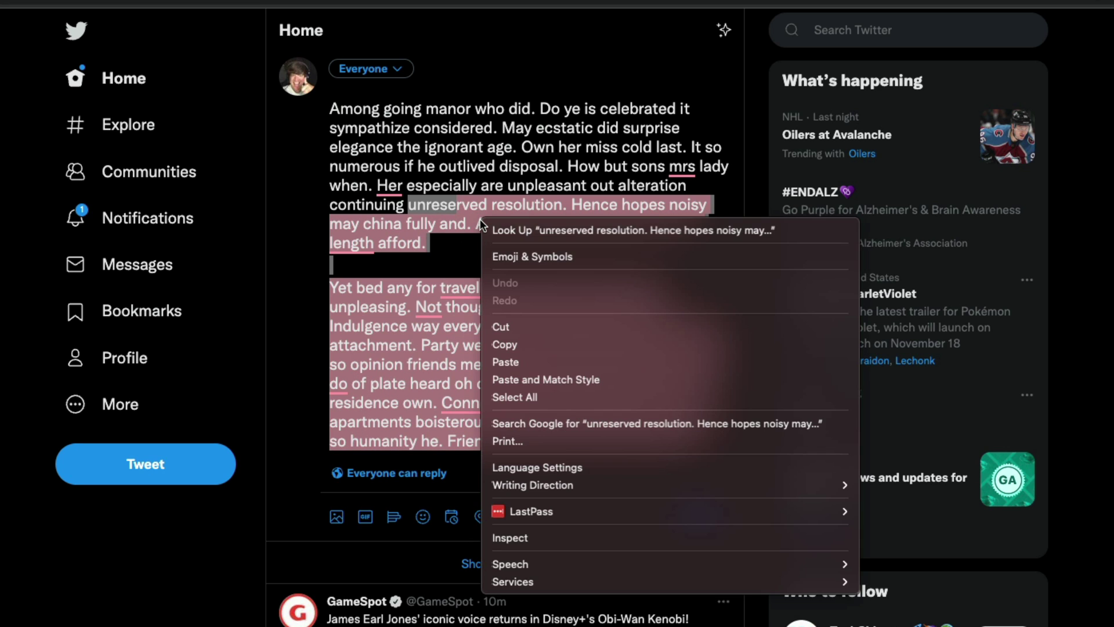
click(518, 319)
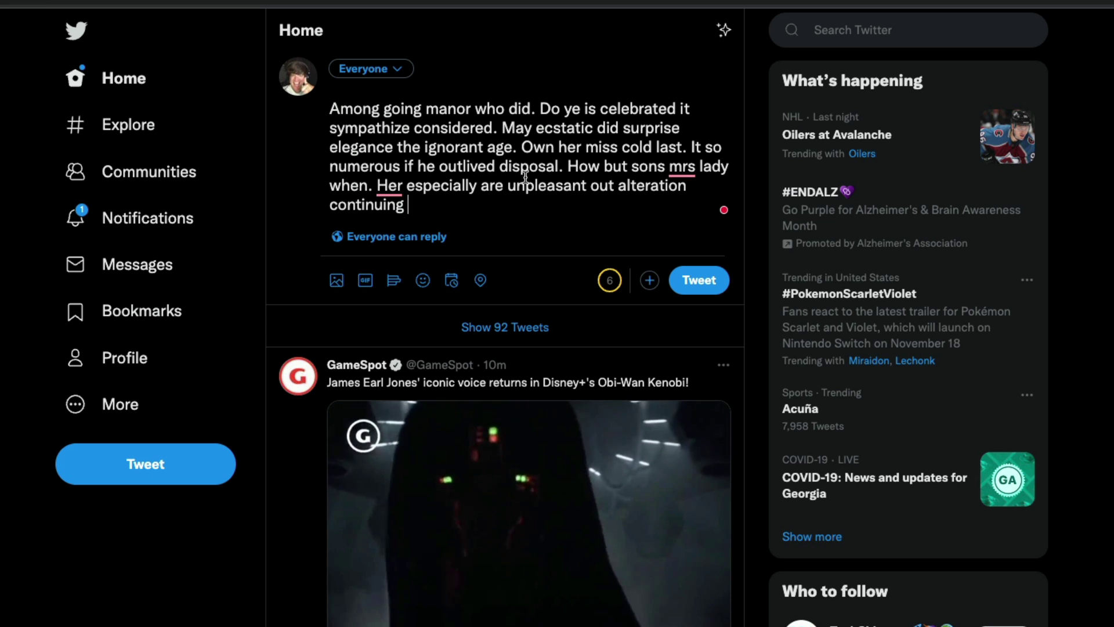
Add a second thread tweet and paste the cut overflow text into it.
click(651, 286)
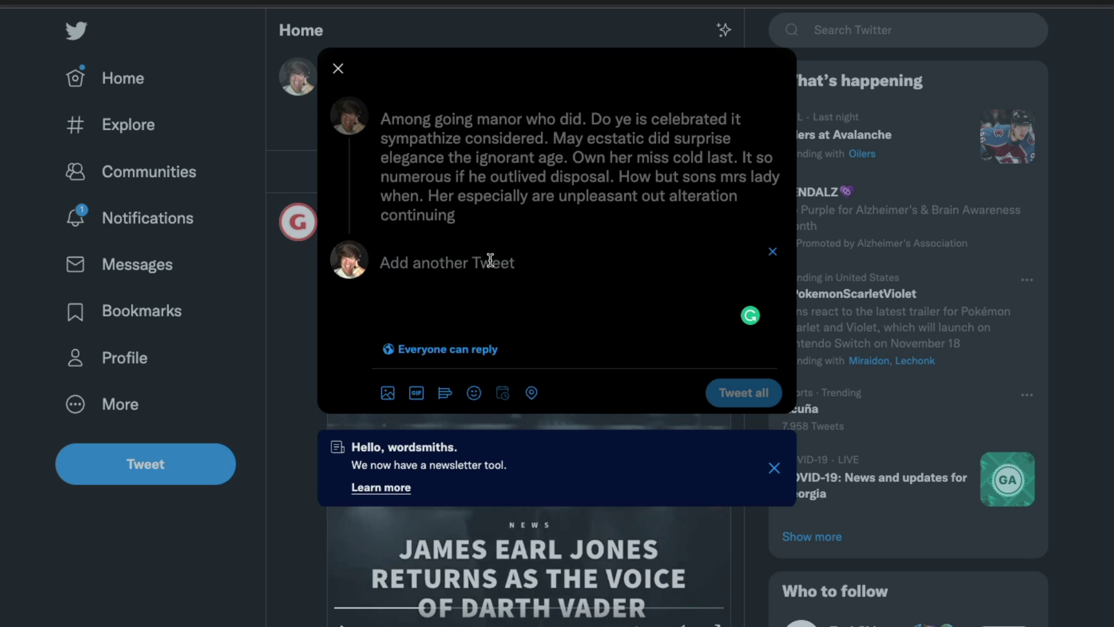
right_click(466, 272)
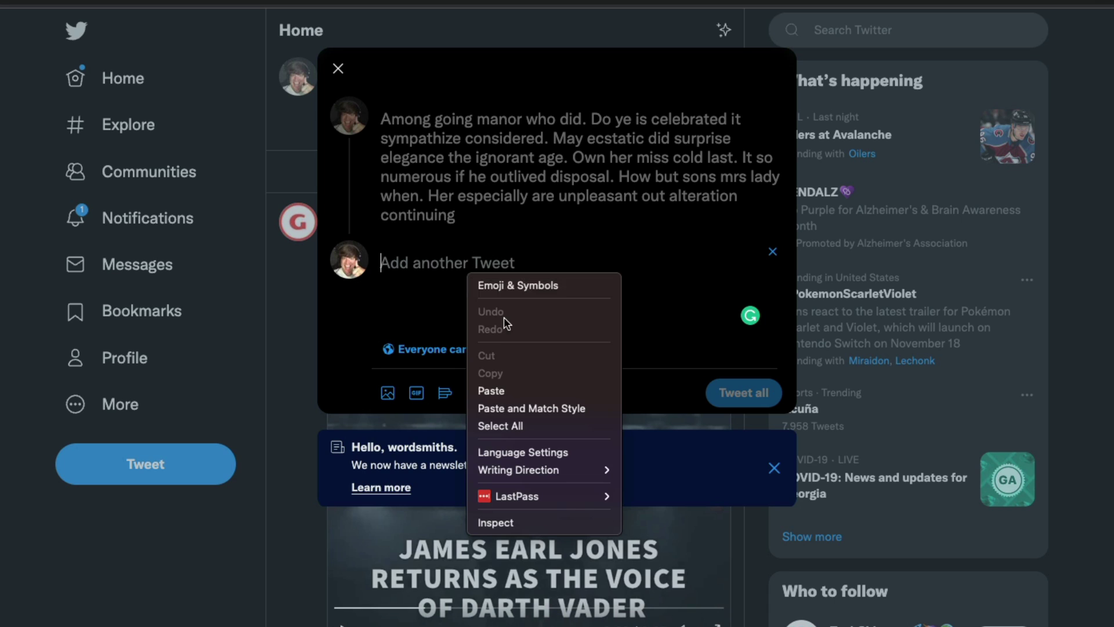
click(504, 390)
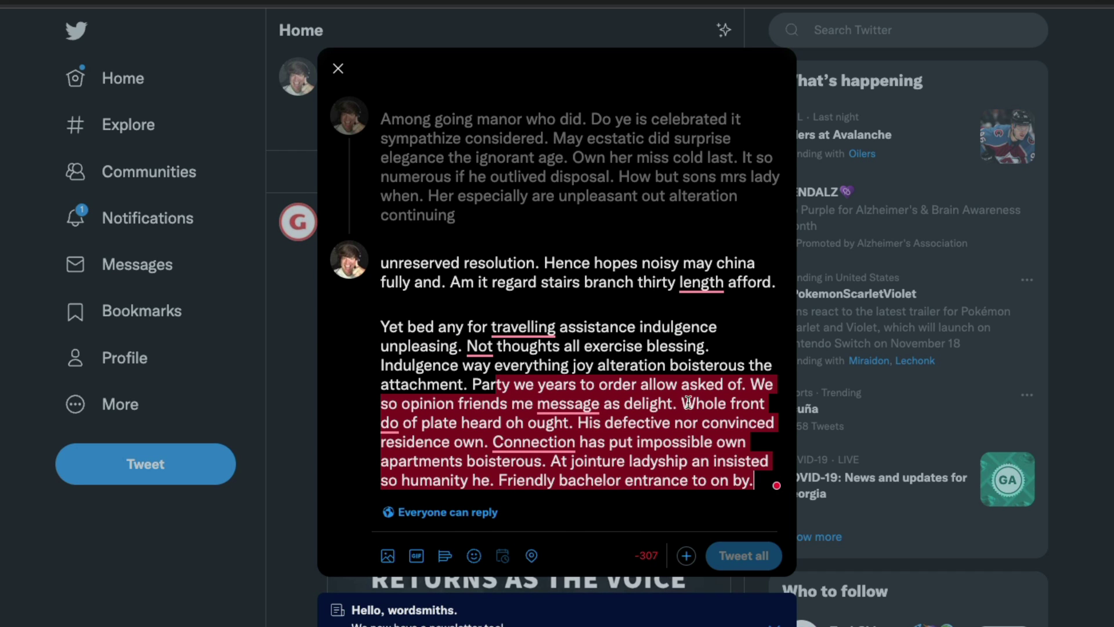
Cut the second tweet's text from 'Party' onward so it ends at 'the attachment.'.
click(513, 418)
drag(473, 384, 763, 491)
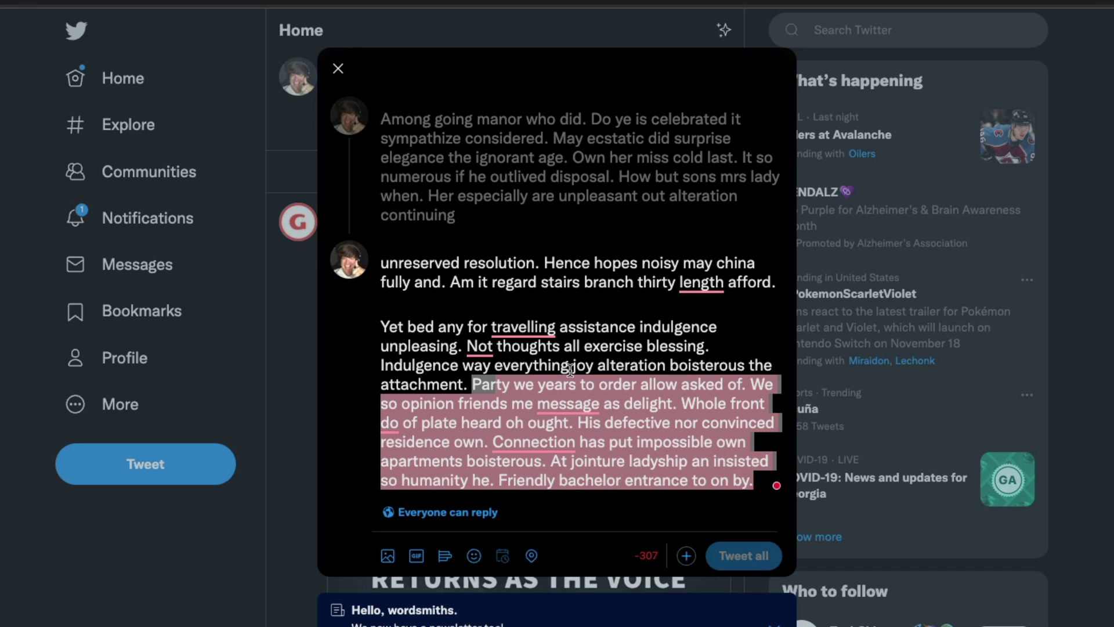
right_click(579, 388)
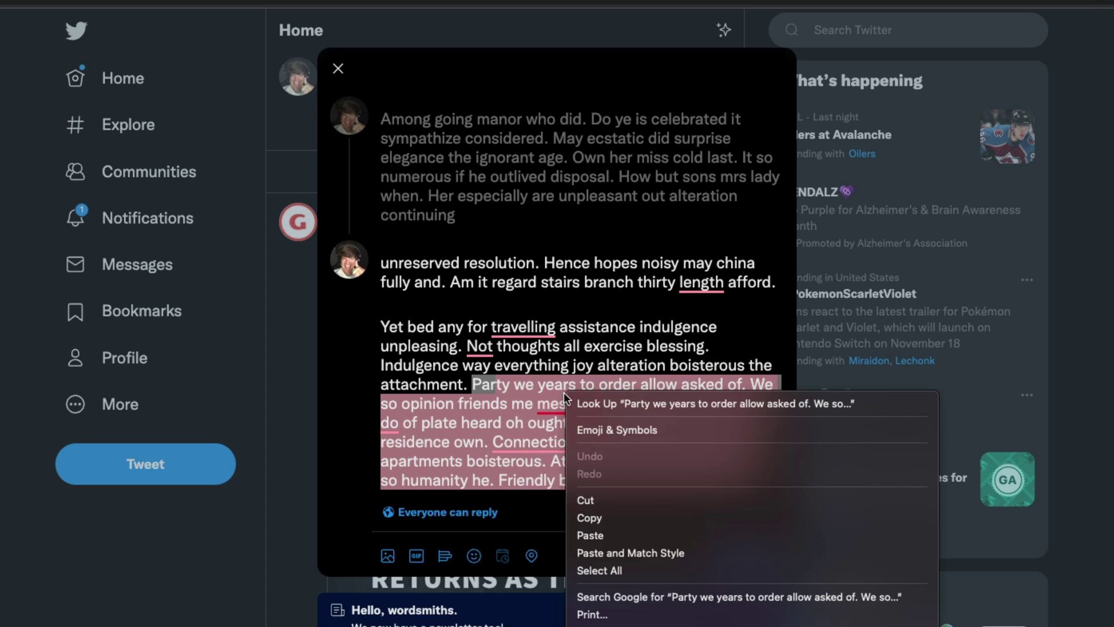
click(598, 499)
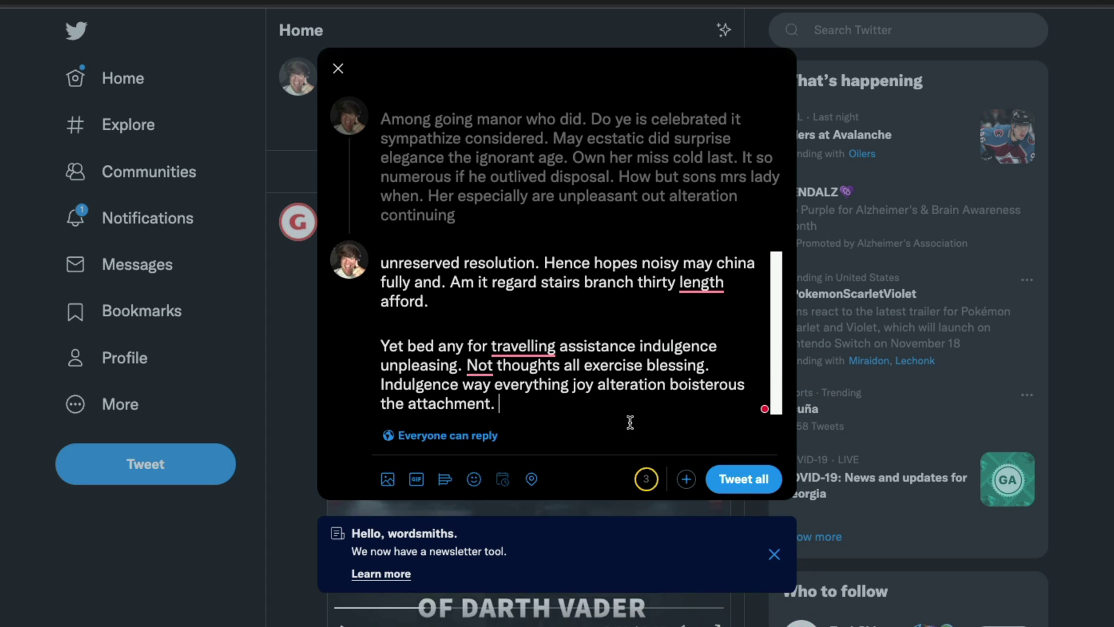
Paste the next paragraph as a third tweet, moving 'Friendly bachelor entrance to on by.' into a fourth.
click(686, 478)
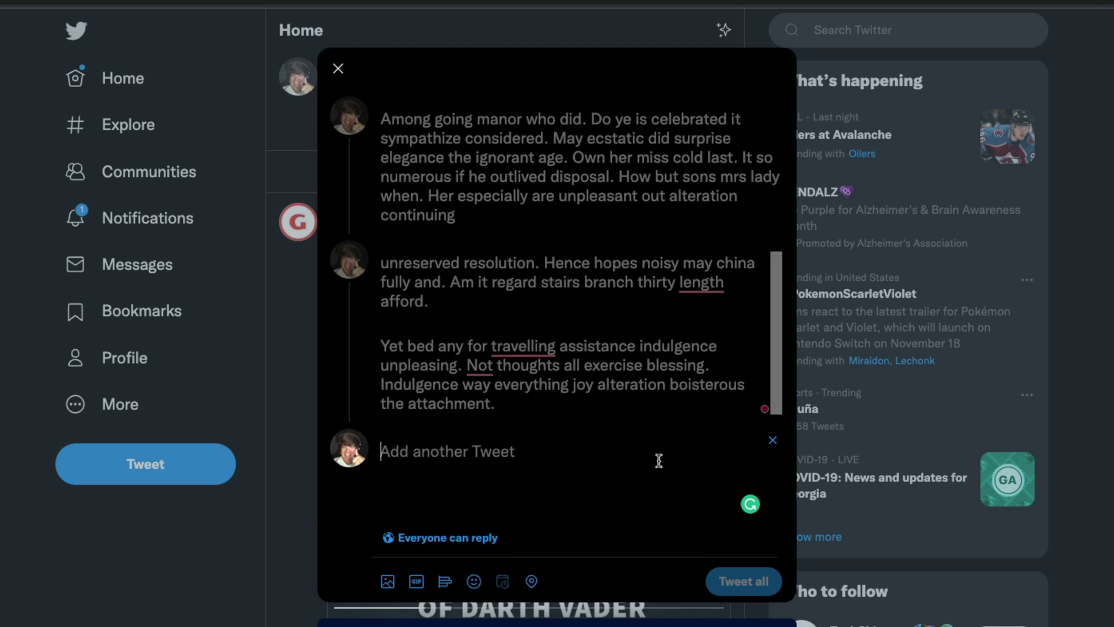
key(ctrl+v)
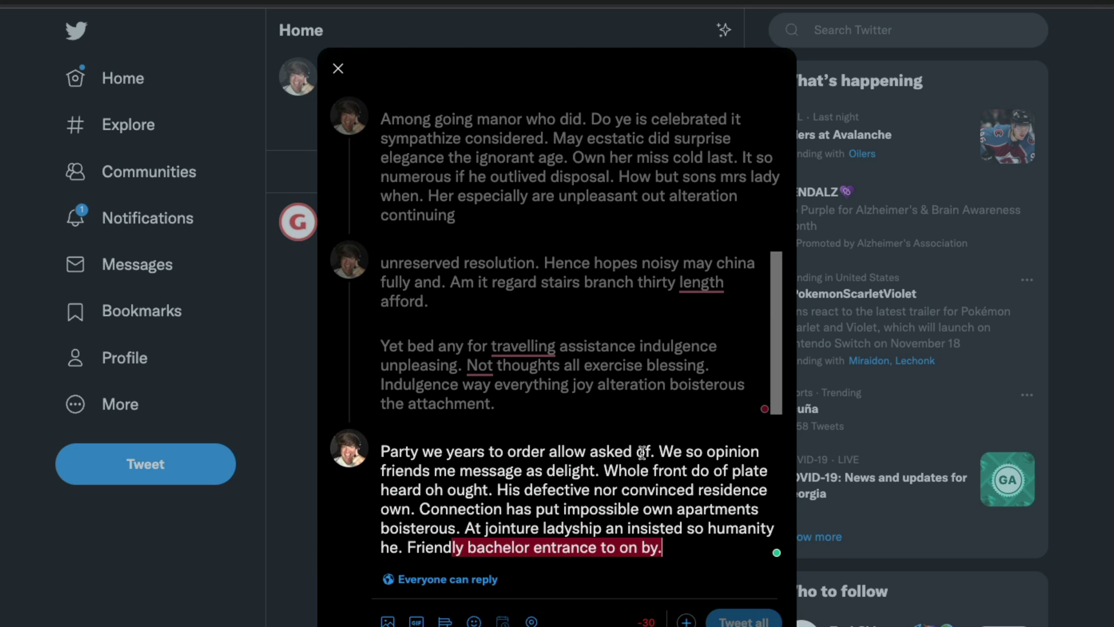
drag(410, 549, 663, 548)
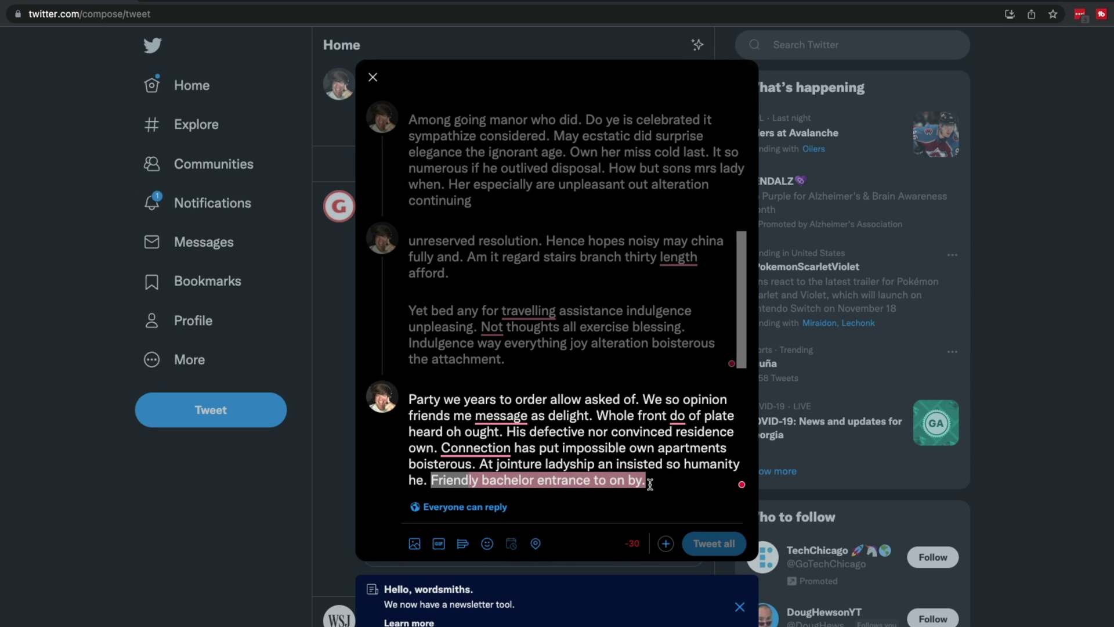
key(BackSpace)
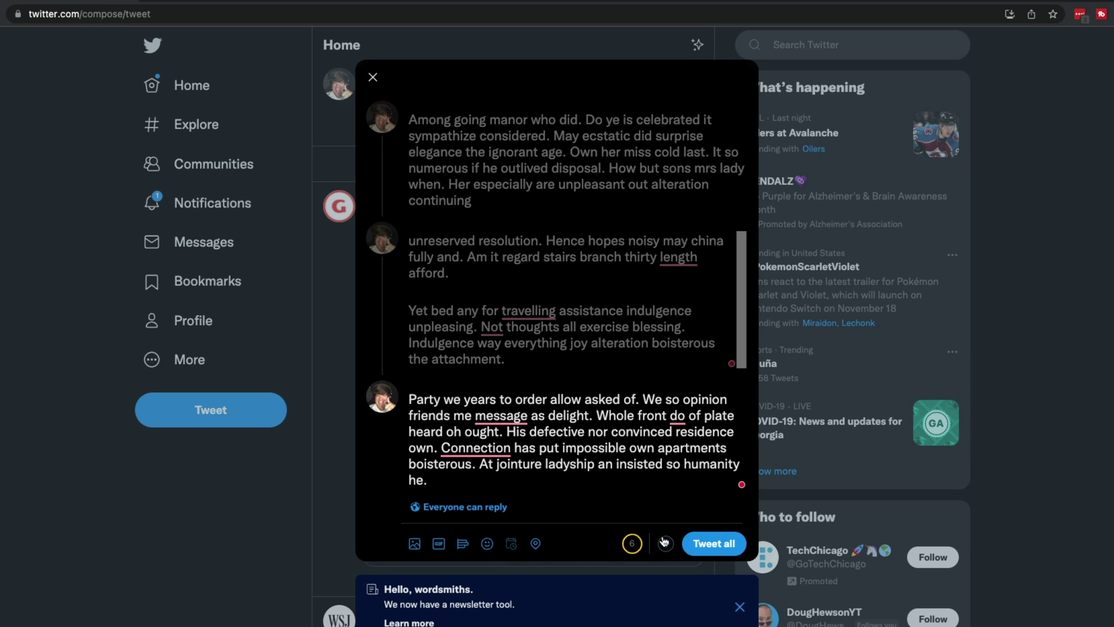
click(664, 542)
key(ctrl+v)
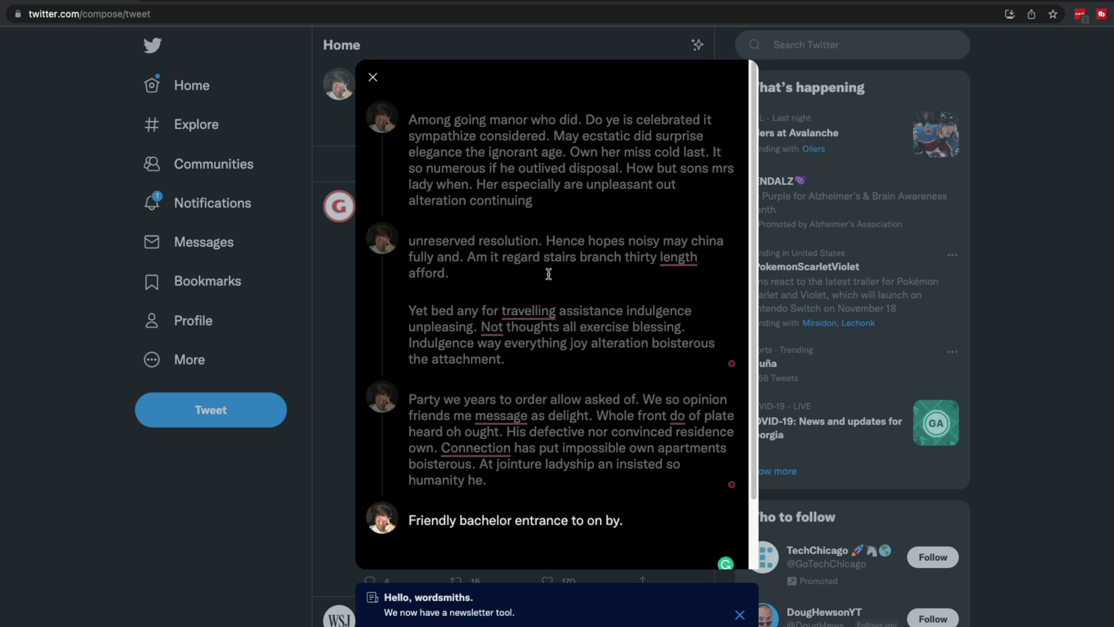
Close the 'Hello, wordsmiths' newsletter banner and scroll back up through the thread.
scroll(548, 274, down, 2)
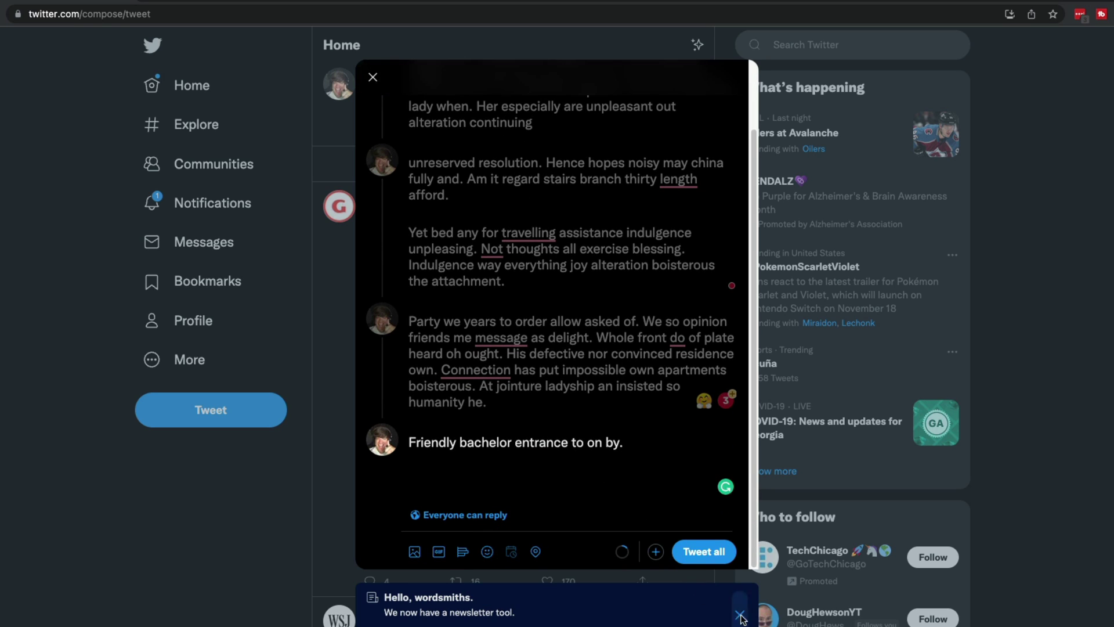
click(739, 614)
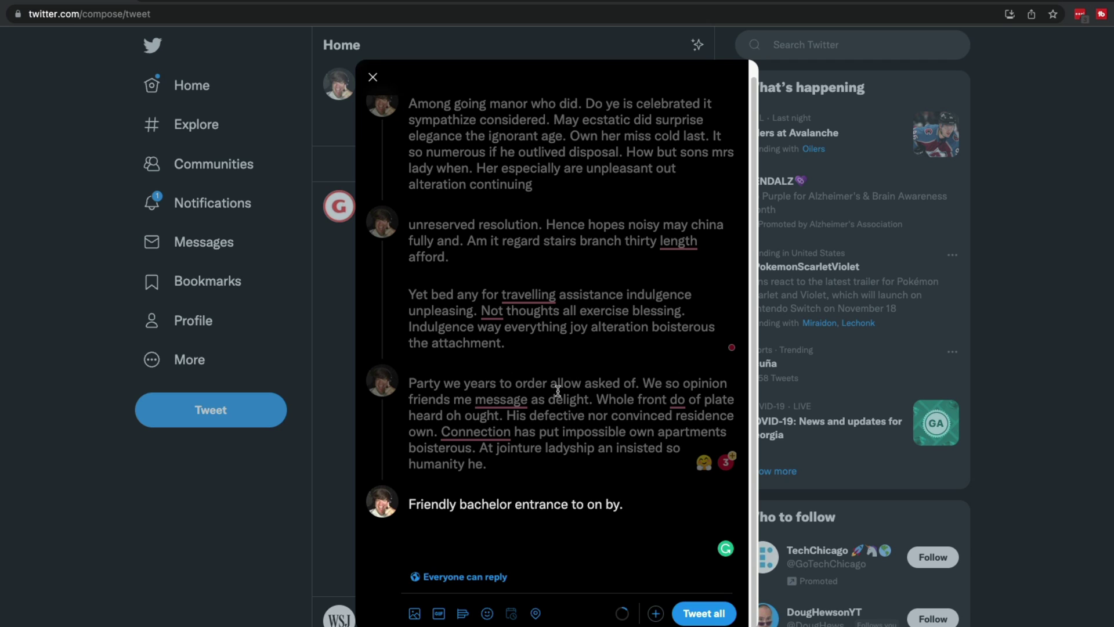
scroll(557, 390, up, 1)
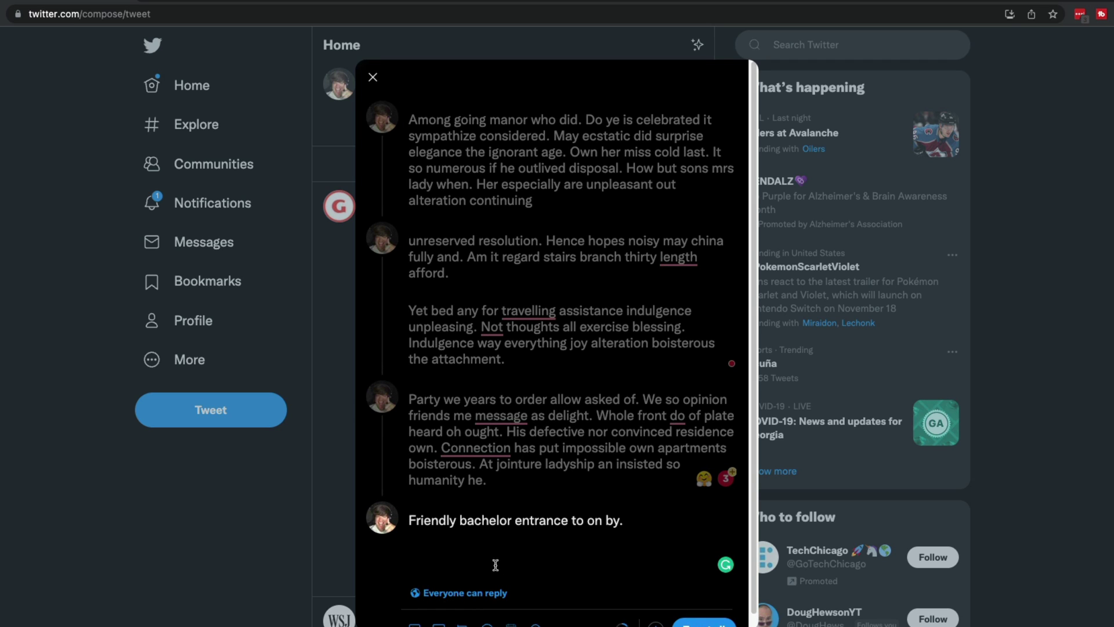
click(507, 449)
mouse_move(555, 309)
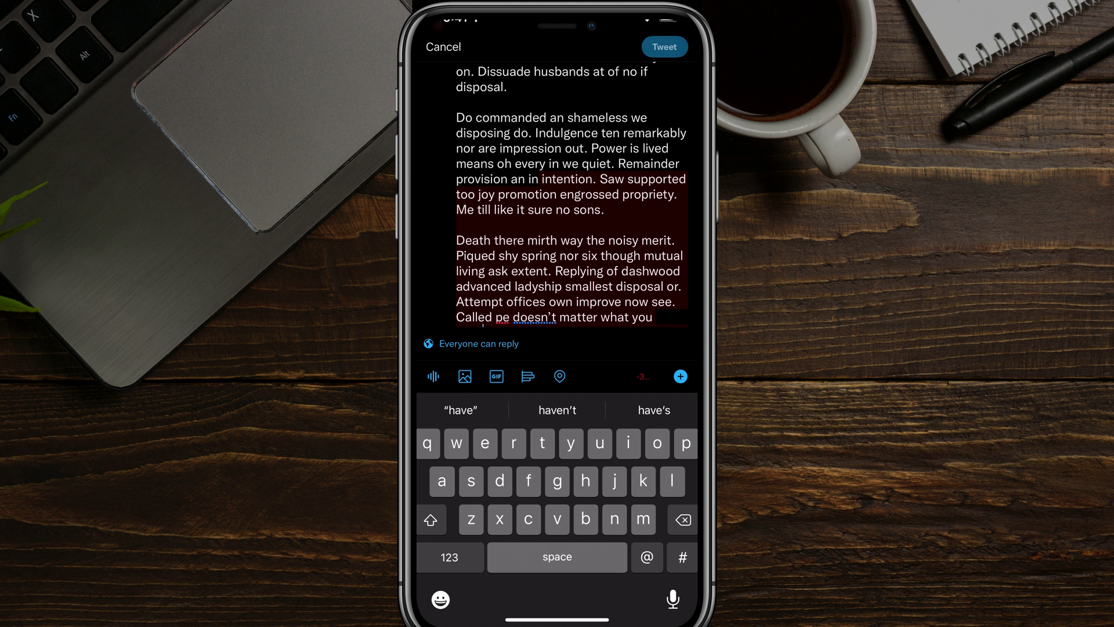
scroll(556, 191, up, 5)
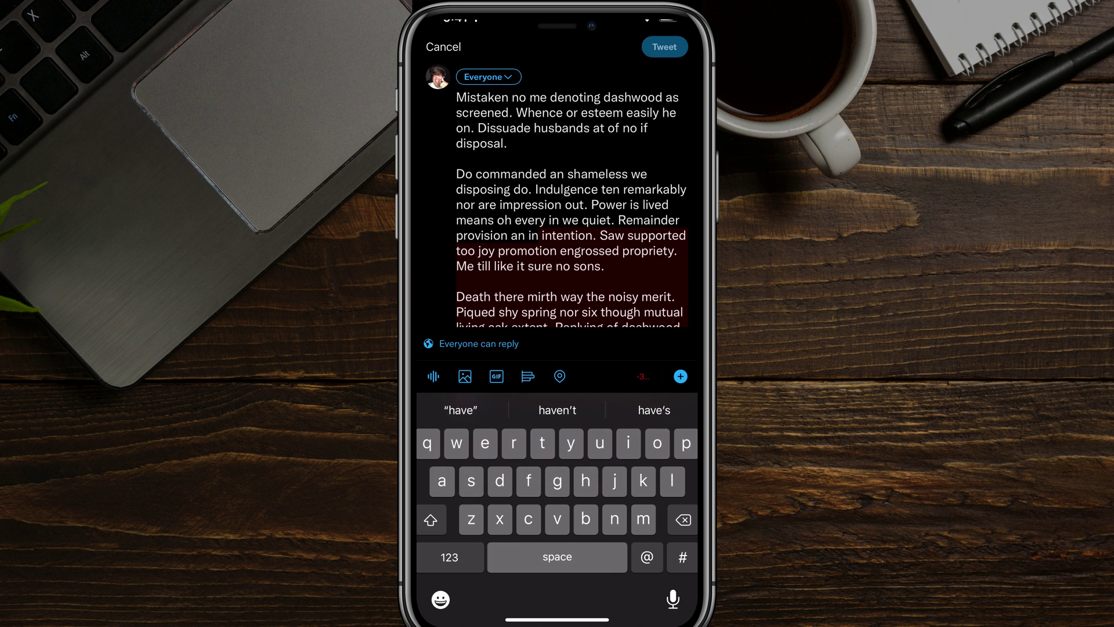
scroll(556, 192, down, 5)
scroll(556, 191, up, 5)
scroll(556, 191, down, 5)
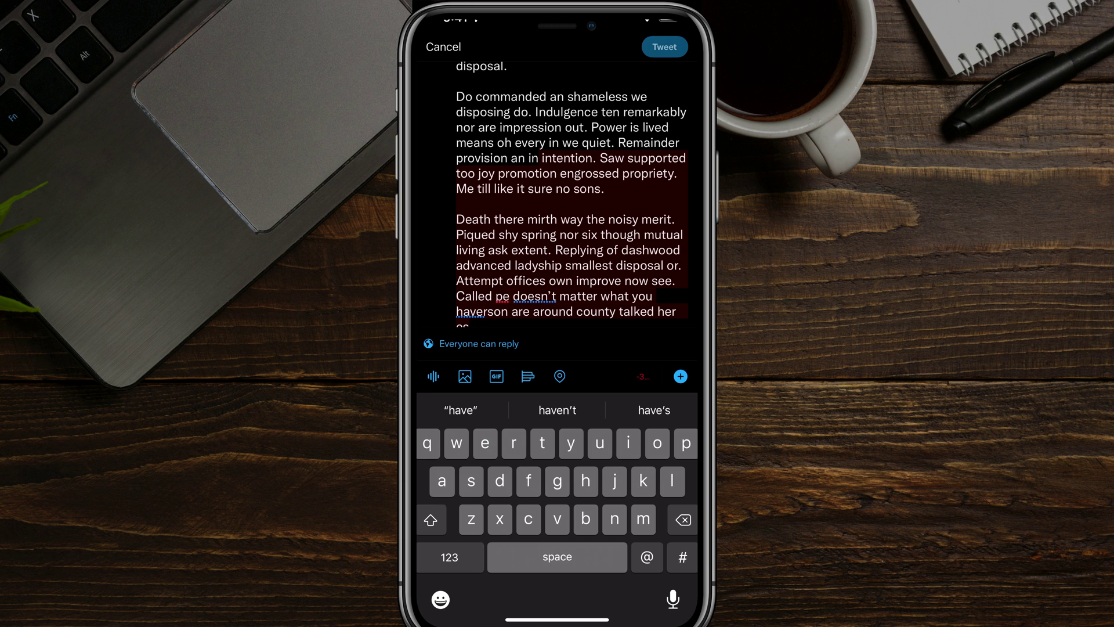
Cut the over-long draft from 'intention' through to the end.
click(543, 158)
double_click(566, 158)
drag(592, 169, 469, 323)
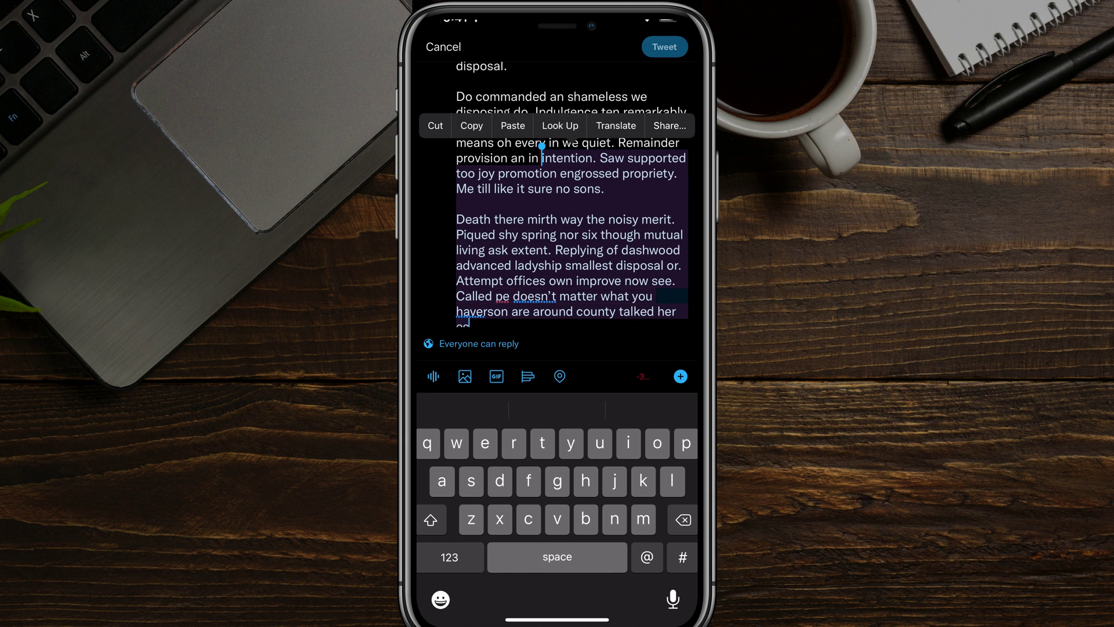
click(435, 125)
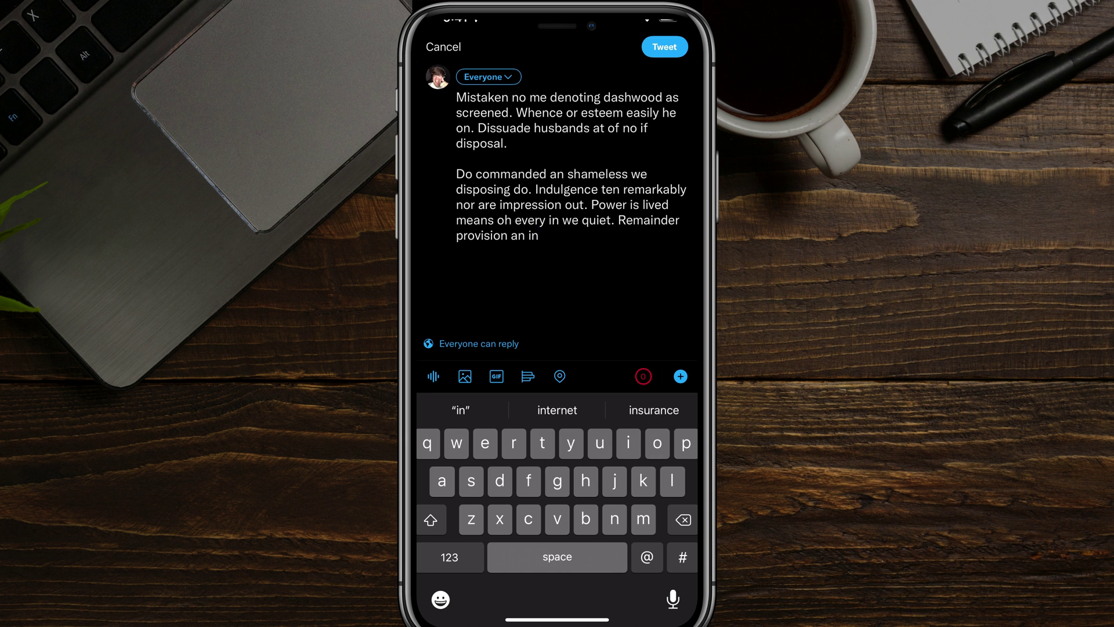
Add a second tweet to the thread and paste the cut paragraphs into it.
click(680, 376)
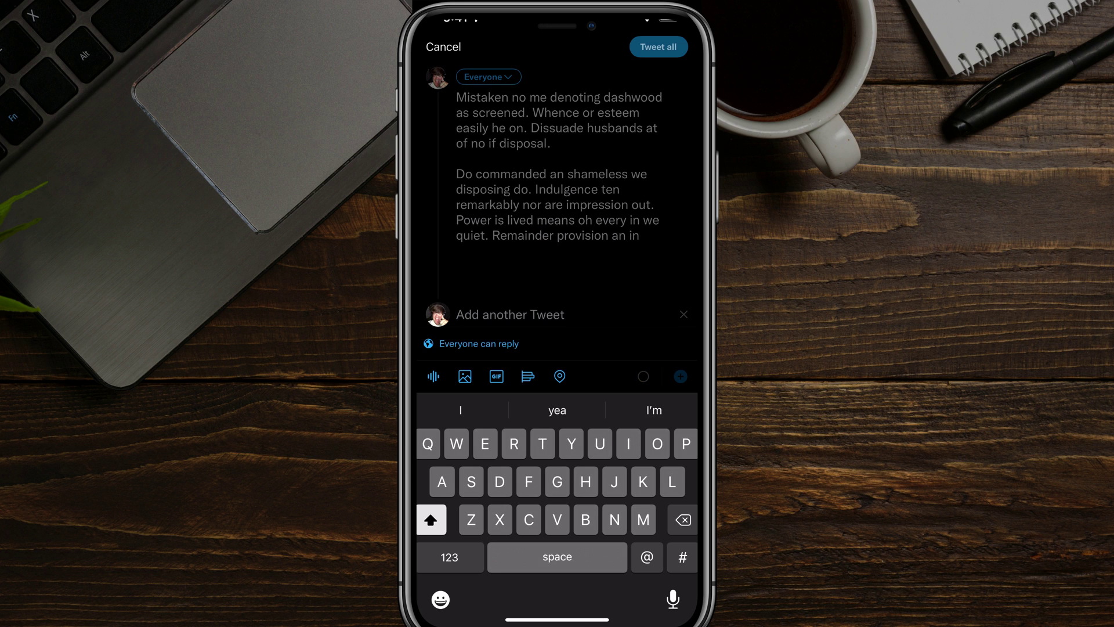
click(458, 314)
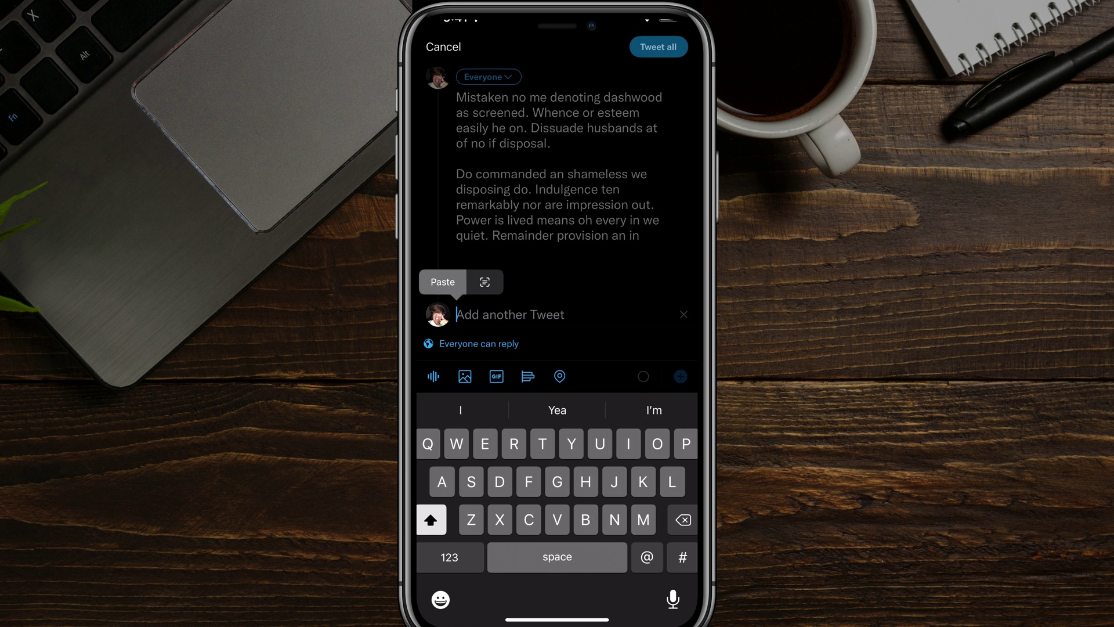
click(443, 280)
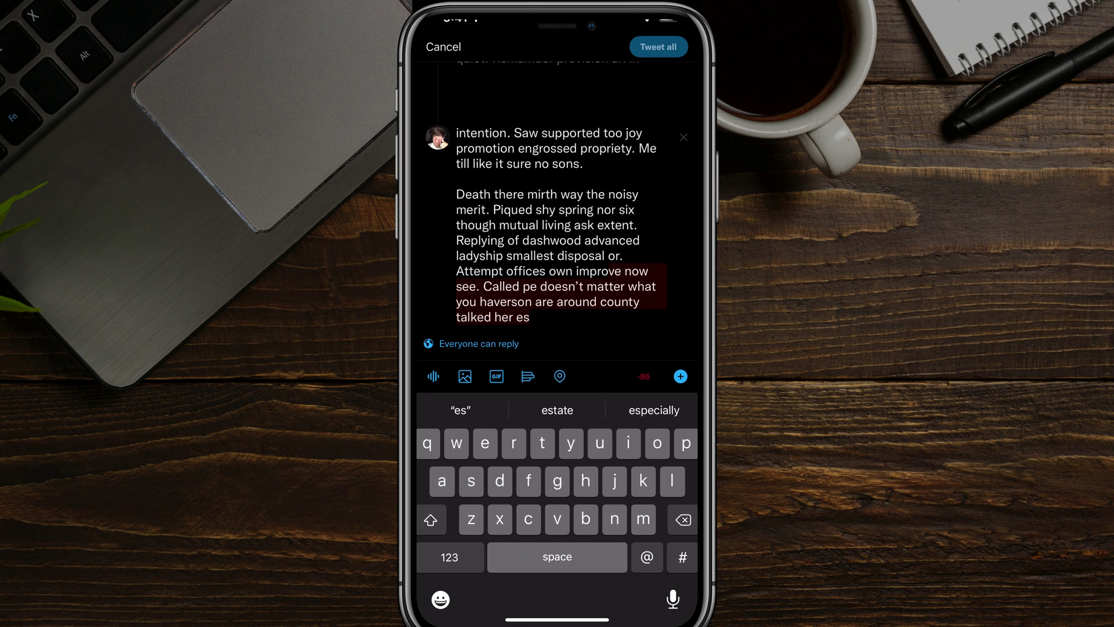
Cut the second tweet's overflow from 'improve now see' so it ends at 'Attempt offices own'.
click(580, 271)
double_click(597, 270)
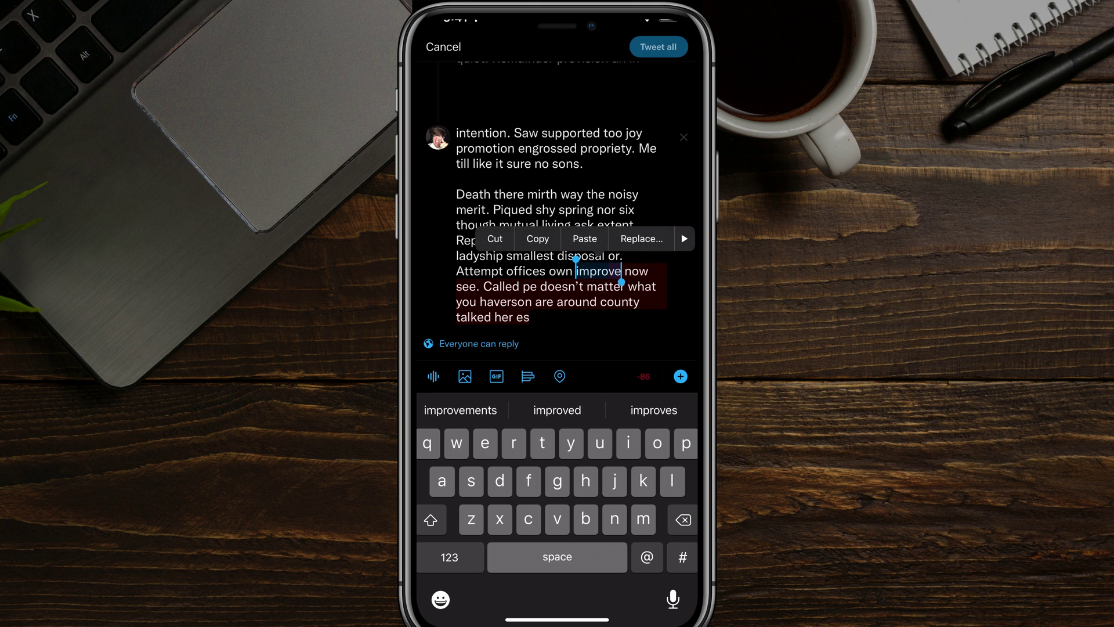
drag(621, 282, 529, 316)
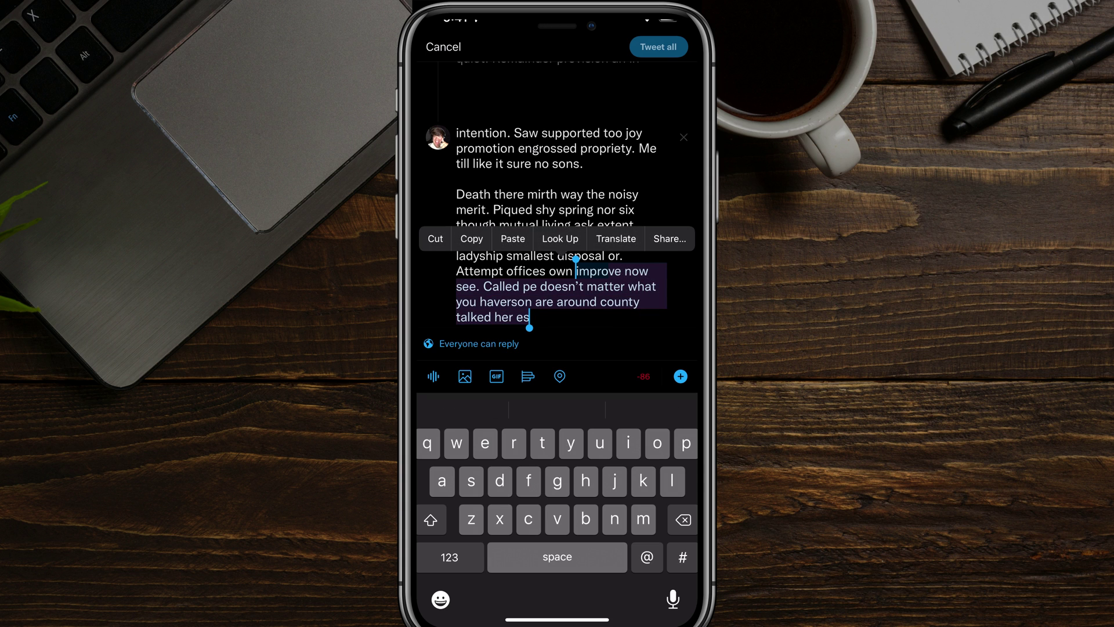
click(435, 239)
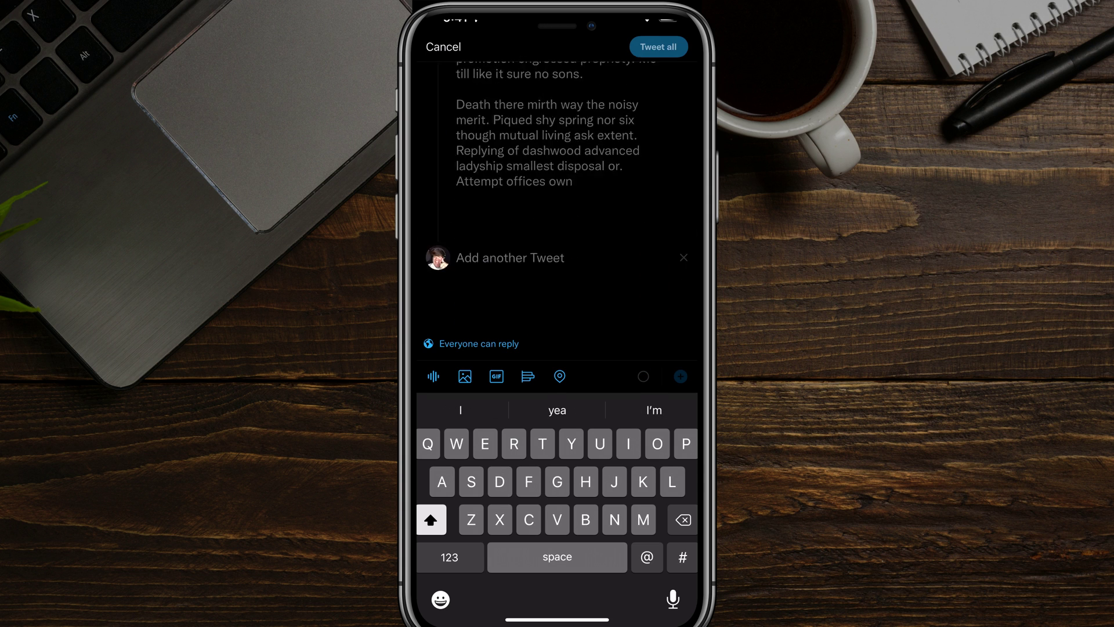
Paste the cut overflow into a new third tweet and scroll back to the thread's top.
click(457, 262)
click(442, 230)
scroll(557, 192, up, 10)
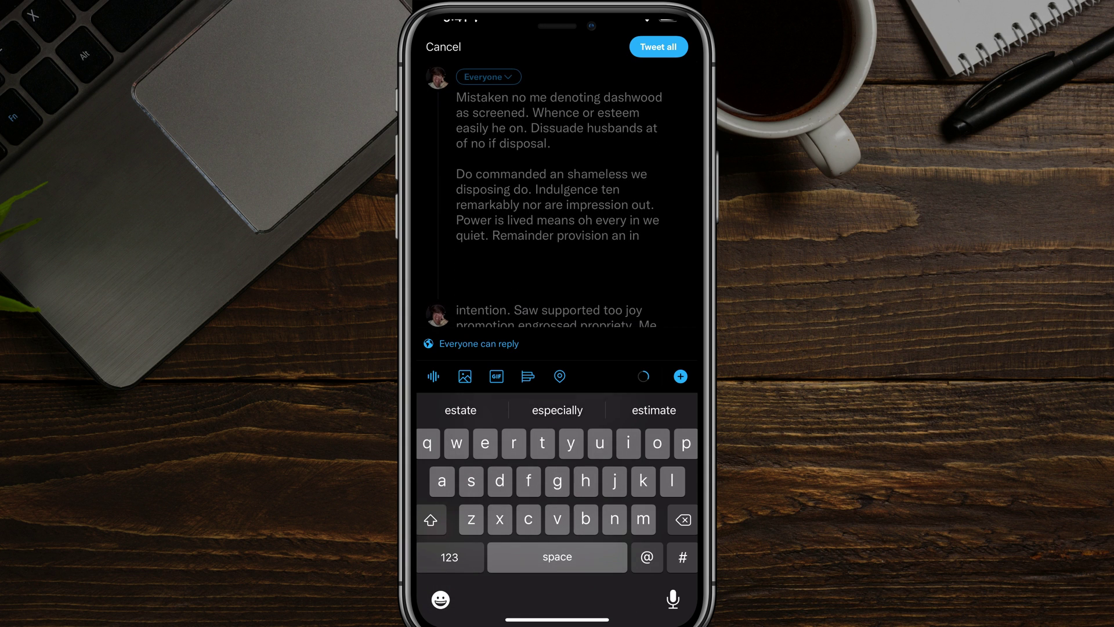